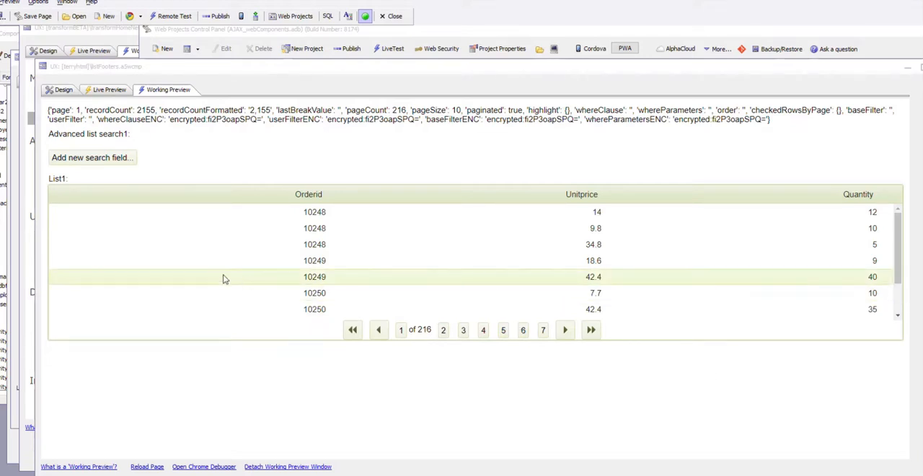
- Enable server-side computation of summary values for the Quantity field of list1
{"action": "left_click", "coordinate": [63, 90]}
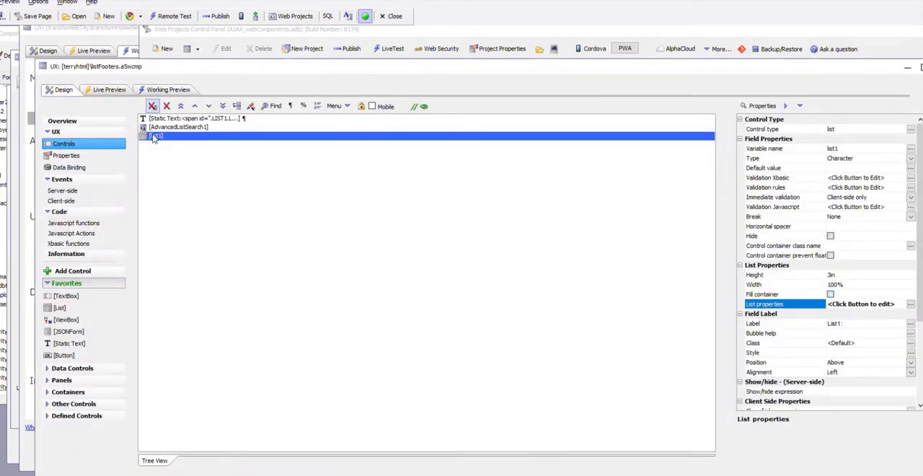
{"action": "double_click", "coordinate": [154, 137]}
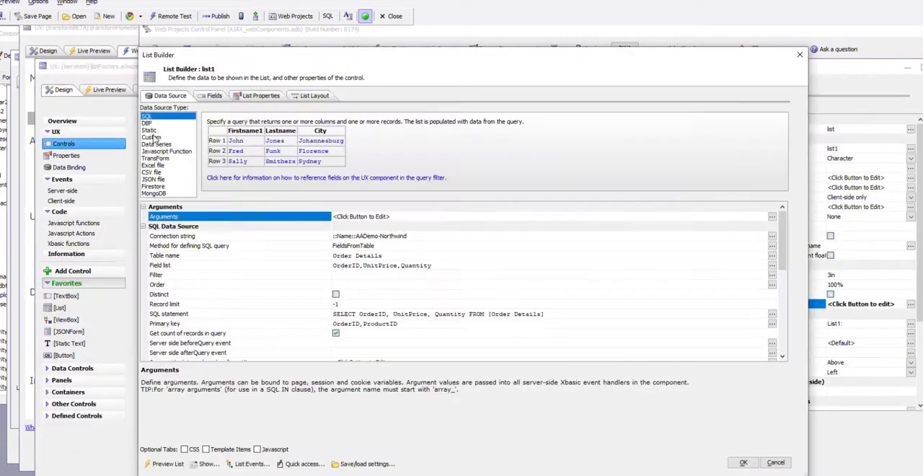
{"action": "left_click", "coordinate": [210, 97]}
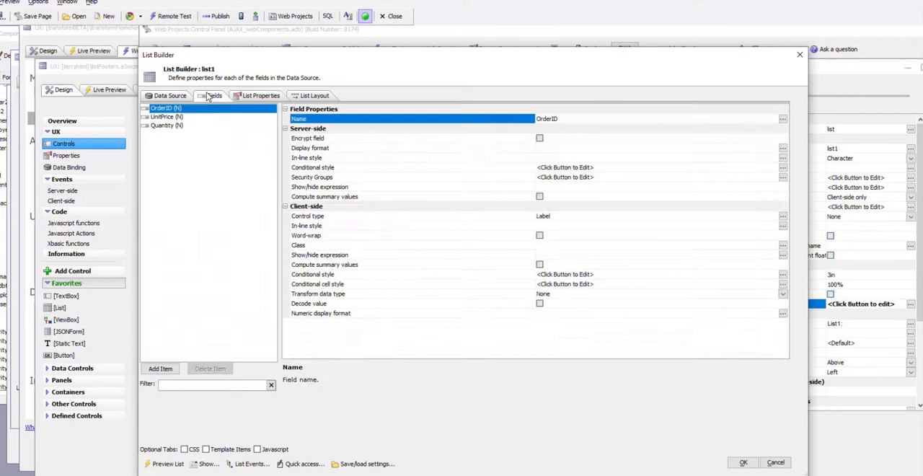
{"action": "left_click", "coordinate": [171, 127]}
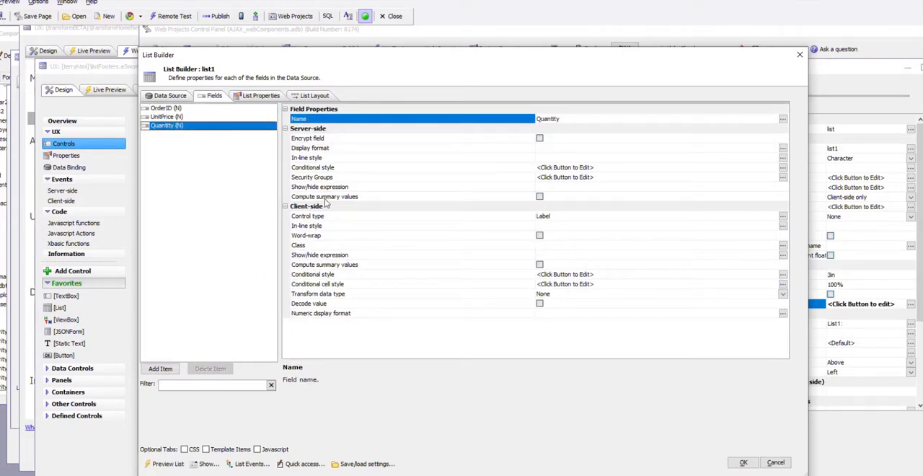
{"action": "left_click", "coordinate": [540, 196]}
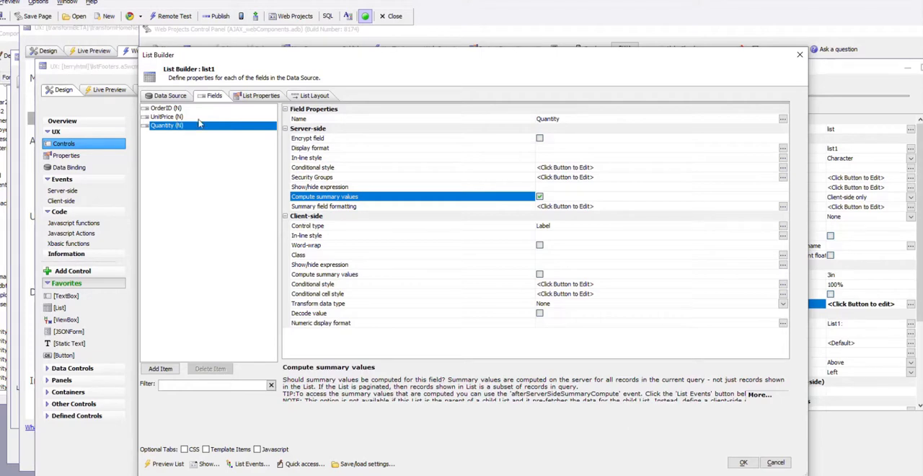
- Give the Quantity column in the list layout a column footer and make it a fixed column footer
{"action": "left_click", "coordinate": [315, 97]}
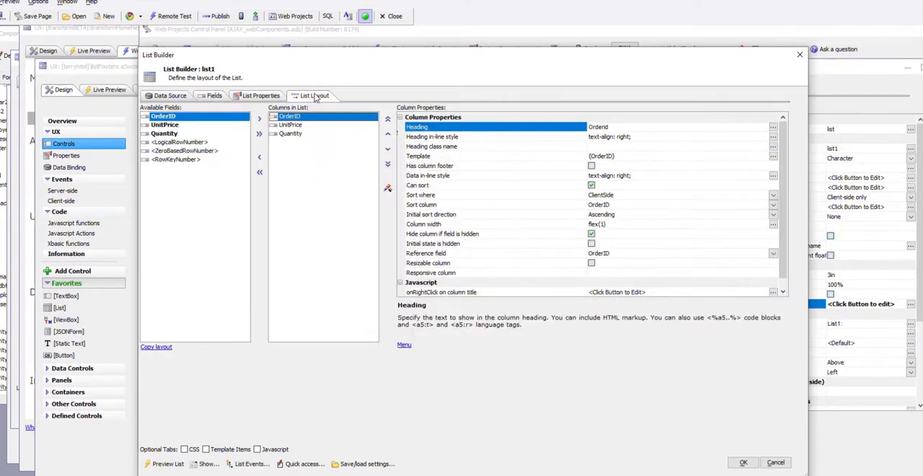
{"action": "left_click", "coordinate": [289, 136]}
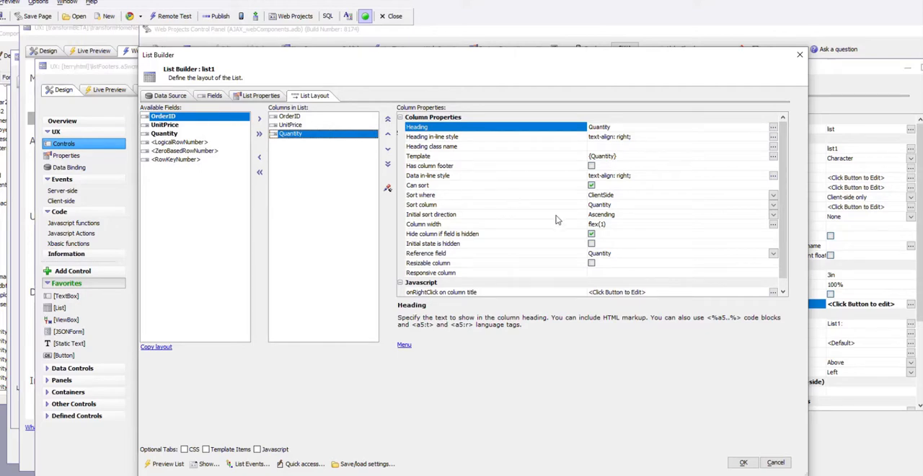
{"action": "left_click", "coordinate": [591, 166]}
{"action": "double_click", "coordinate": [575, 177]}
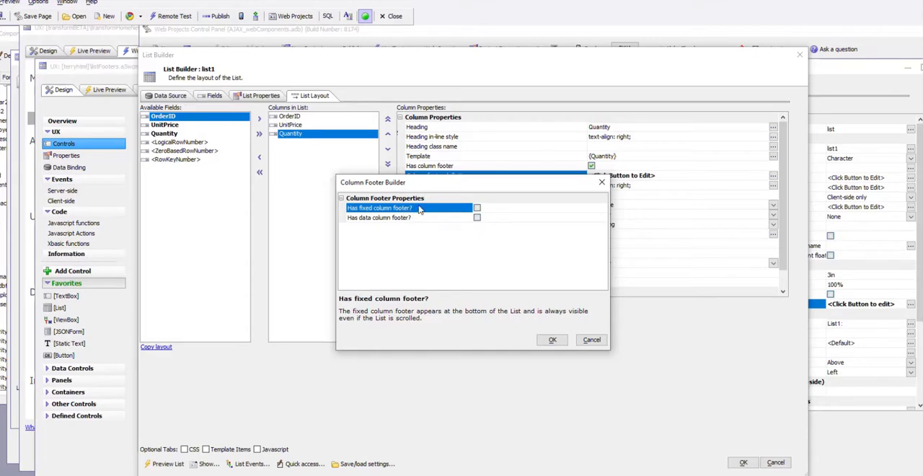
{"action": "left_click", "coordinate": [477, 208]}
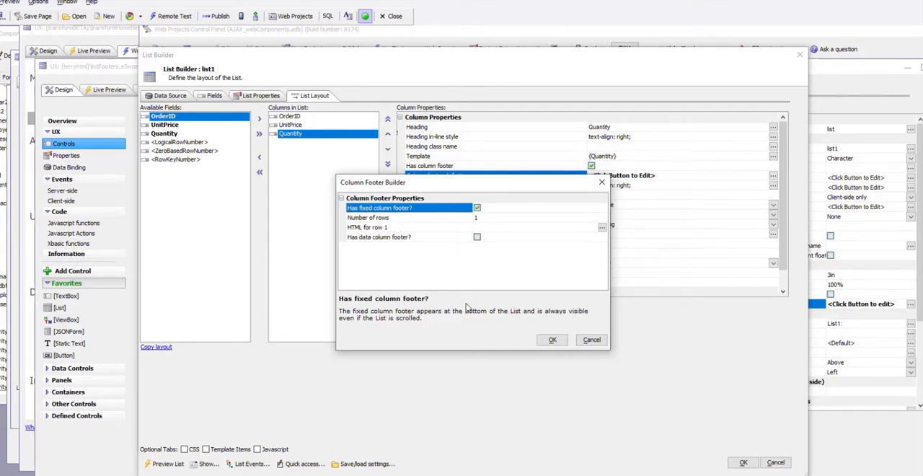
{"action": "left_click", "coordinate": [452, 219]}
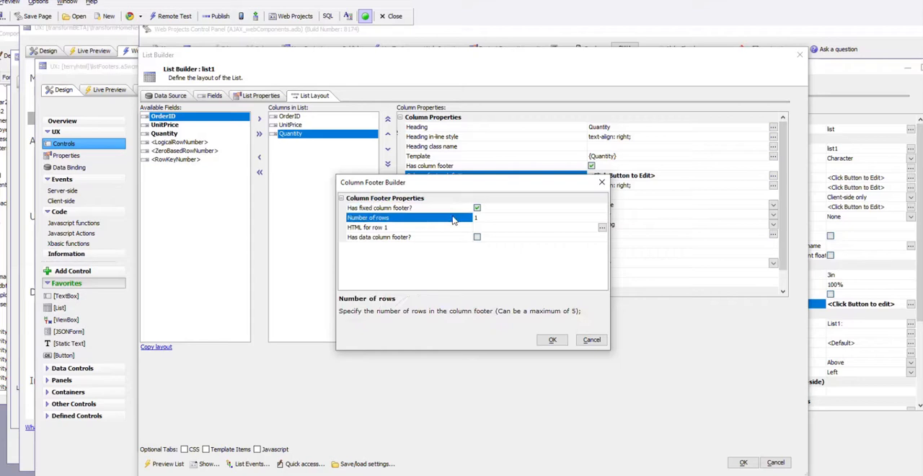
- Insert the server-side Quantity total as the HTML for footer row 1 and accept the list definition
{"action": "left_click", "coordinate": [427, 228]}
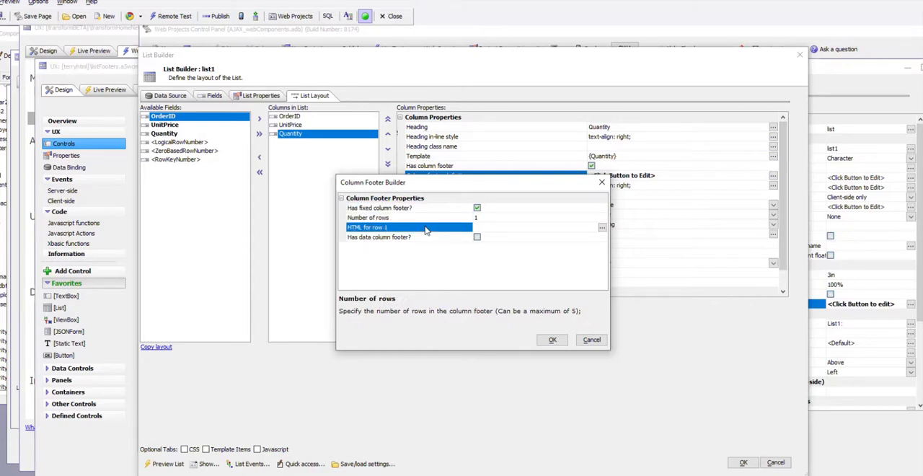
{"action": "left_click", "coordinate": [602, 227]}
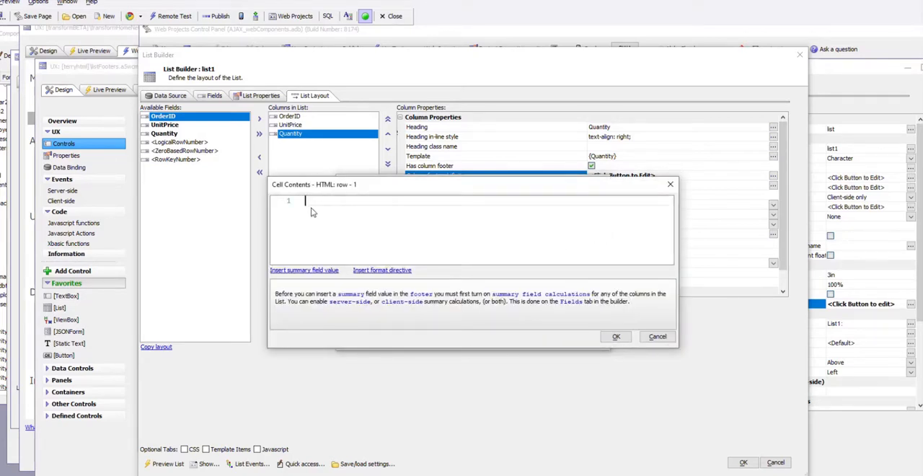
{"action": "left_click", "coordinate": [320, 271]}
{"action": "mouse_move", "coordinate": [352, 266]}
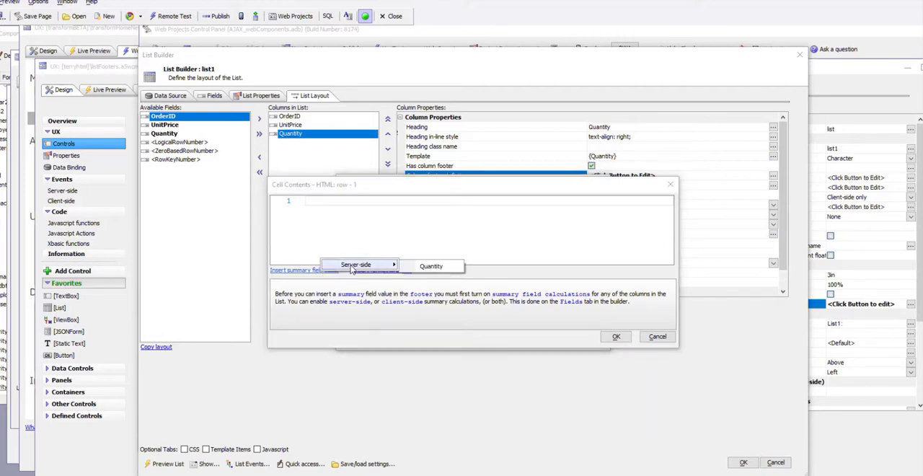
{"action": "left_click", "coordinate": [438, 266]}
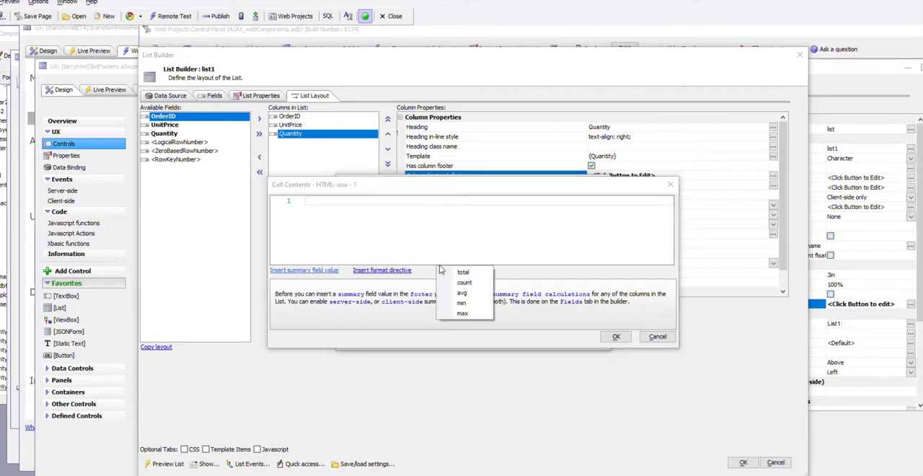
{"action": "left_click", "coordinate": [461, 273]}
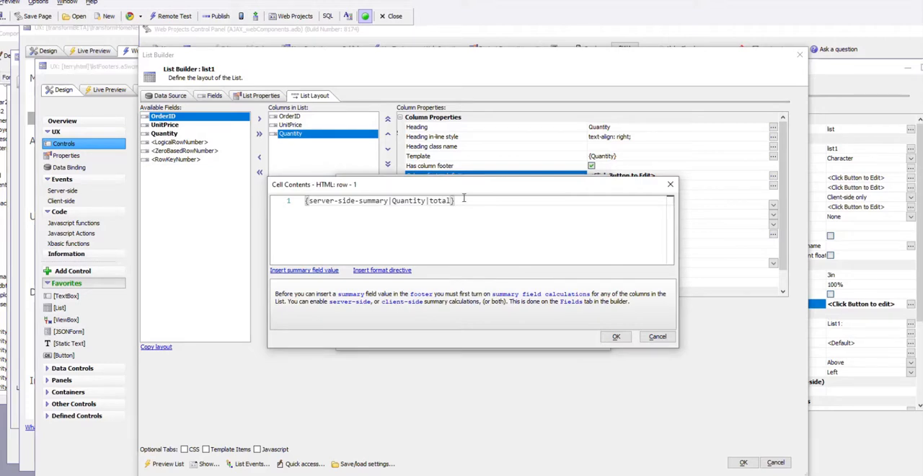
{"action": "left_click_drag", "start_coordinate": [471, 200], "coordinate": [294, 208]}
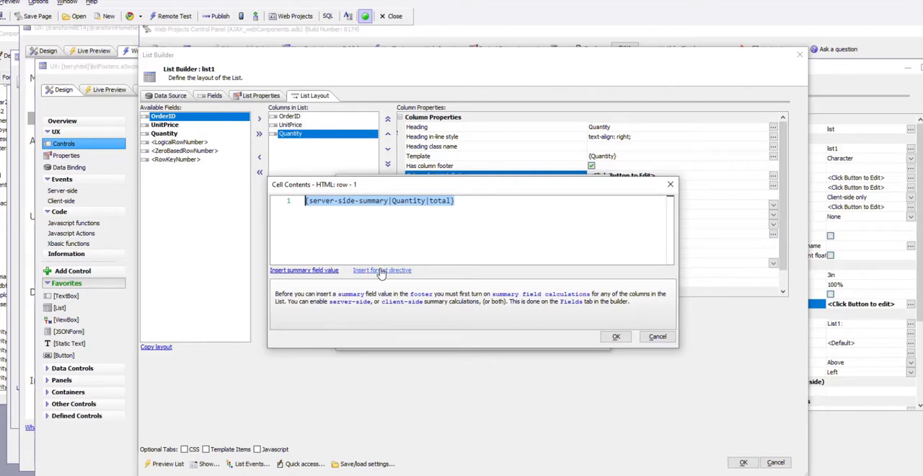
{"action": "left_click", "coordinate": [612, 338]}
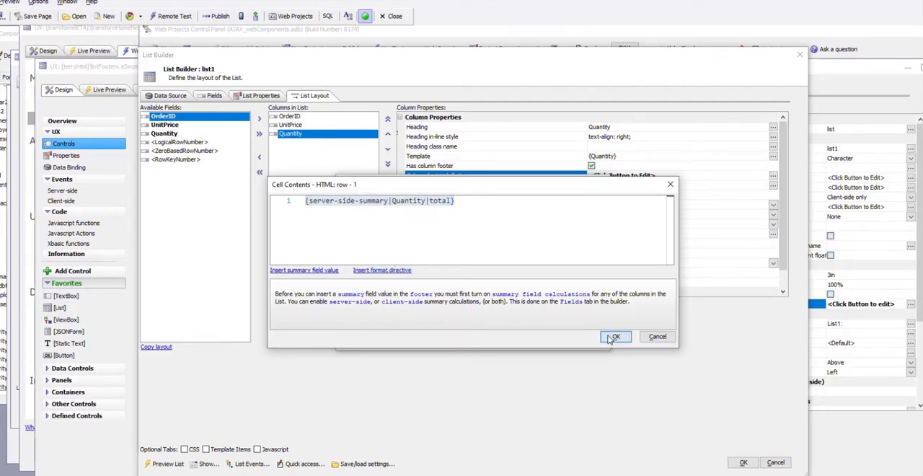
{"action": "left_click", "coordinate": [551, 339]}
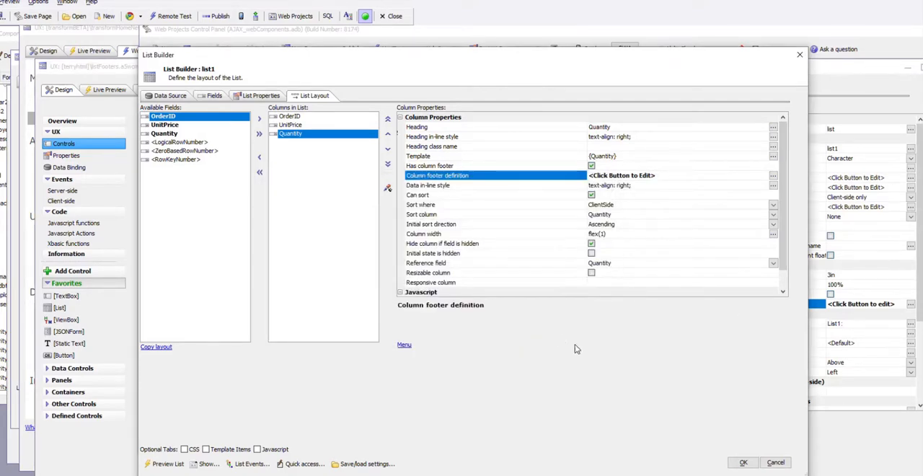
{"action": "left_click", "coordinate": [740, 462]}
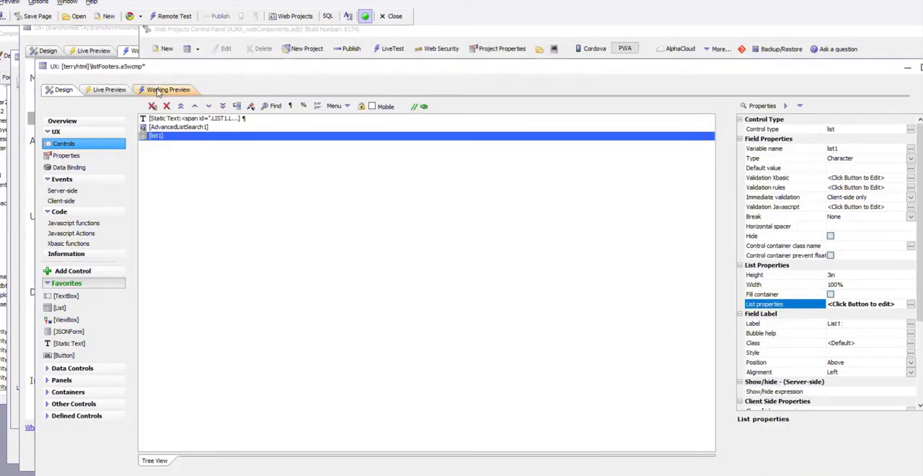
- Run the working preview to check the footer, querying the list for Quantity less than or equal to 5
{"action": "left_click", "coordinate": [162, 93]}
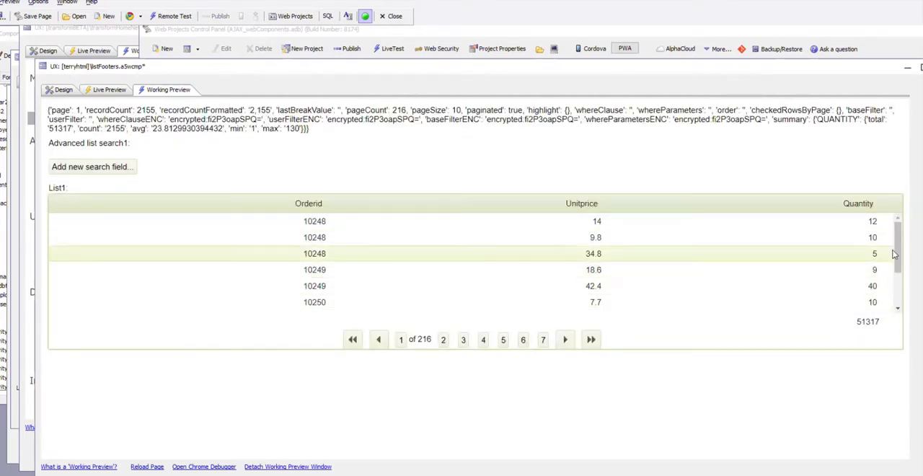
{"action": "mouse_move", "coordinate": [900, 247]}
{"action": "left_mouse_down"}
{"action": "mouse_move", "coordinate": [908, 294]}
{"action": "mouse_move", "coordinate": [903, 229]}
{"action": "mouse_move", "coordinate": [901, 284]}
{"action": "mouse_move", "coordinate": [894, 241]}
{"action": "left_mouse_up"}
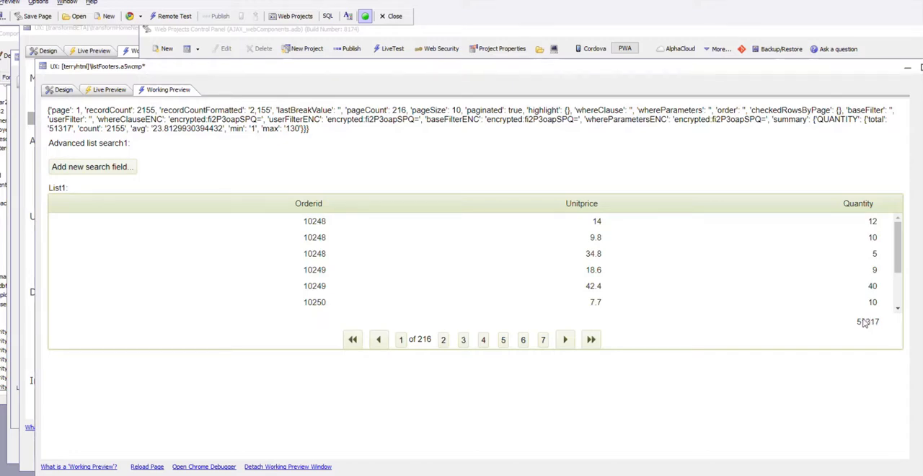
{"action": "left_click", "coordinate": [98, 173]}
{"action": "left_click", "coordinate": [85, 217]}
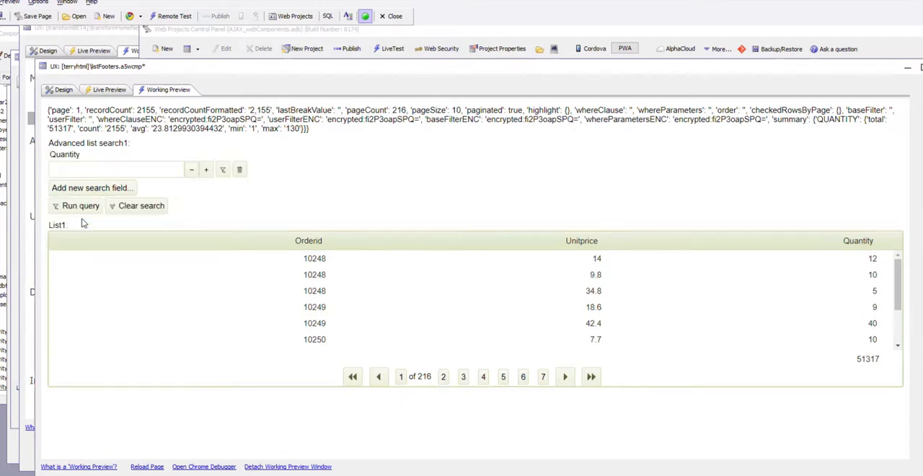
{"action": "left_click", "coordinate": [222, 171]}
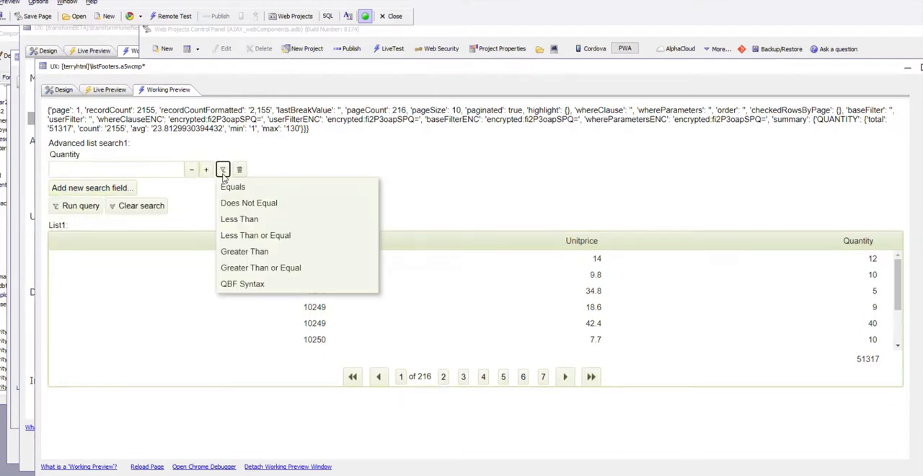
{"action": "left_click", "coordinate": [234, 238]}
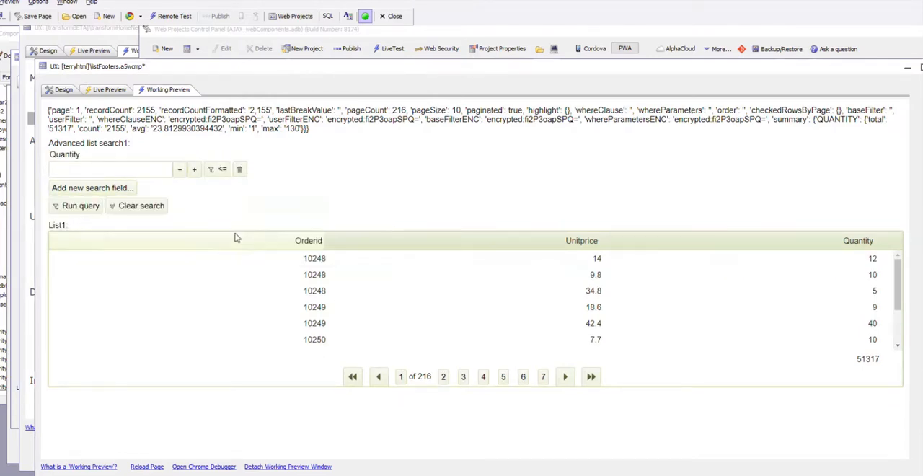
{"action": "left_click", "coordinate": [112, 171]}
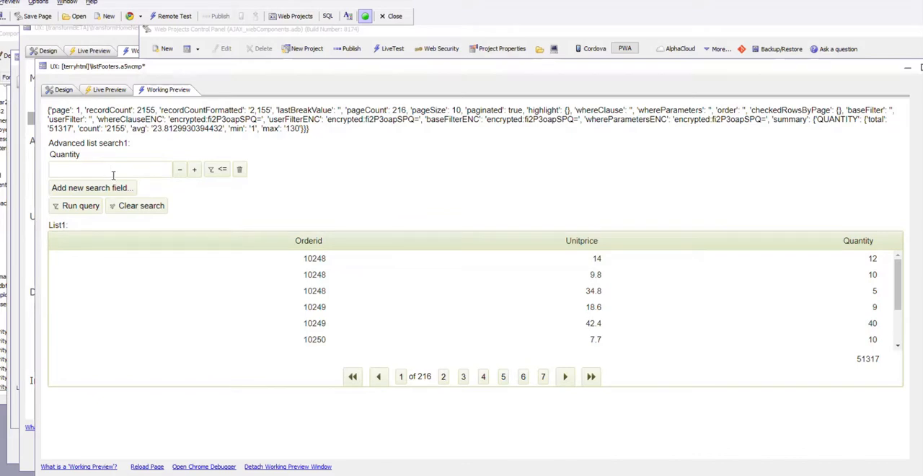
{"action": "type", "text": "5"}
{"action": "left_click", "coordinate": [85, 205]}
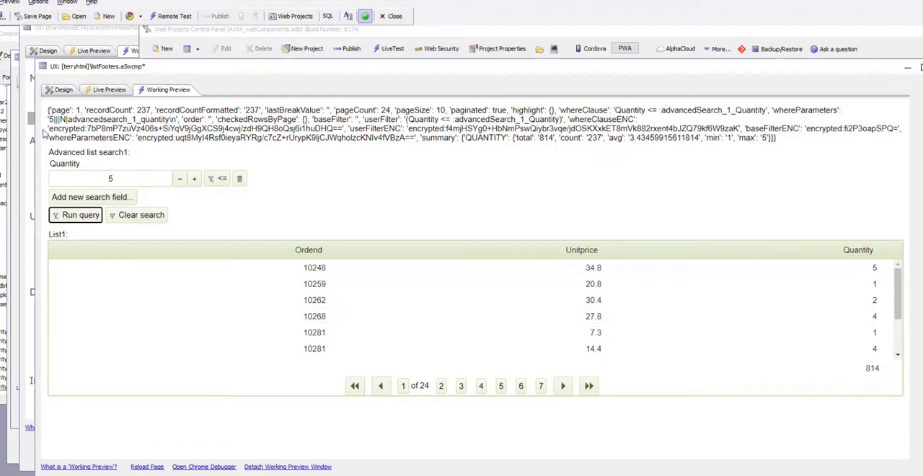
- Reopen the HTML for row 1 of the Quantity column's fixed footer in list1
{"action": "left_click", "coordinate": [62, 89]}
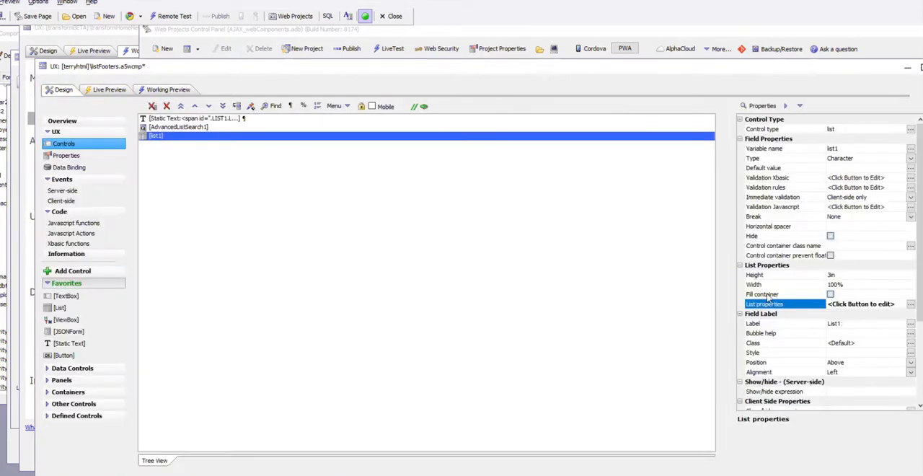
{"action": "double_click", "coordinate": [784, 306]}
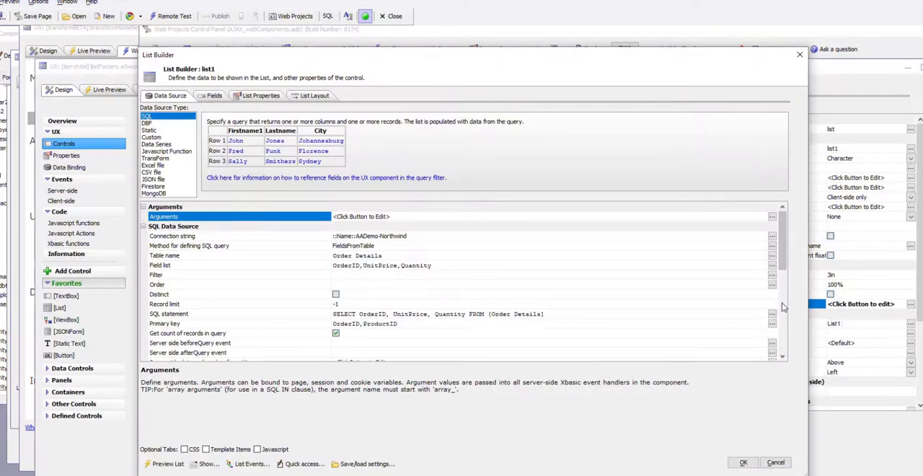
{"action": "left_click", "coordinate": [312, 96]}
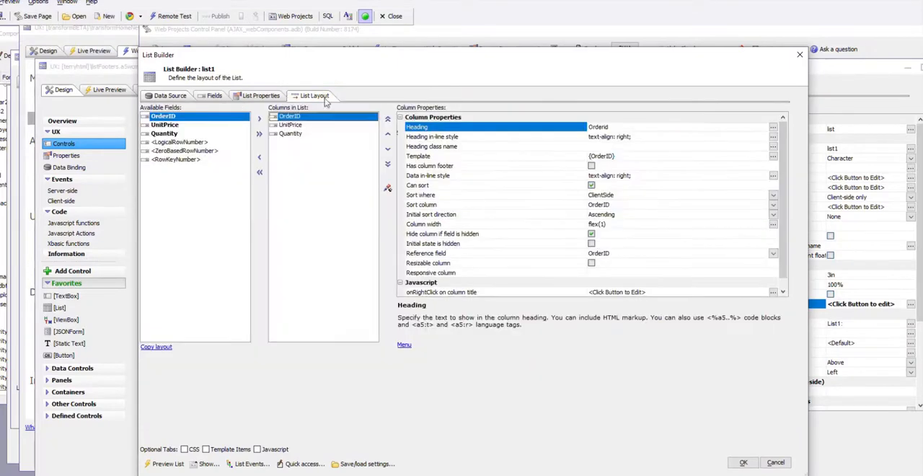
{"action": "left_click", "coordinate": [291, 135]}
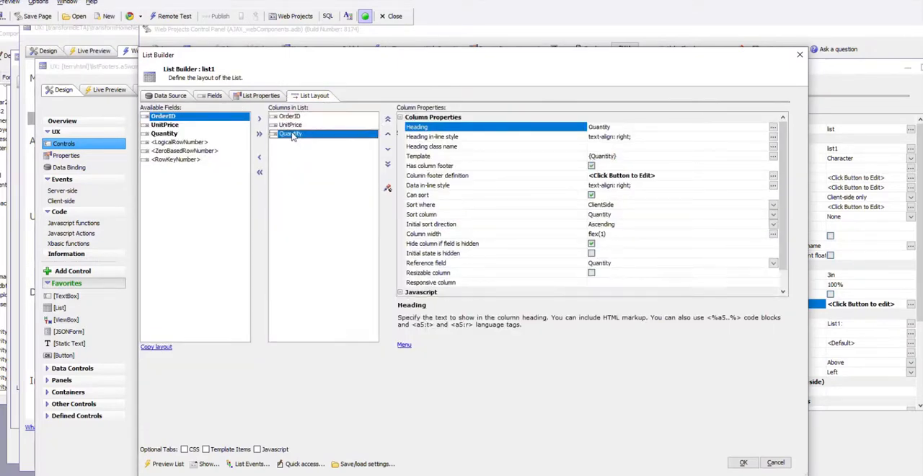
{"action": "double_click", "coordinate": [533, 176]}
{"action": "left_click", "coordinate": [602, 227]}
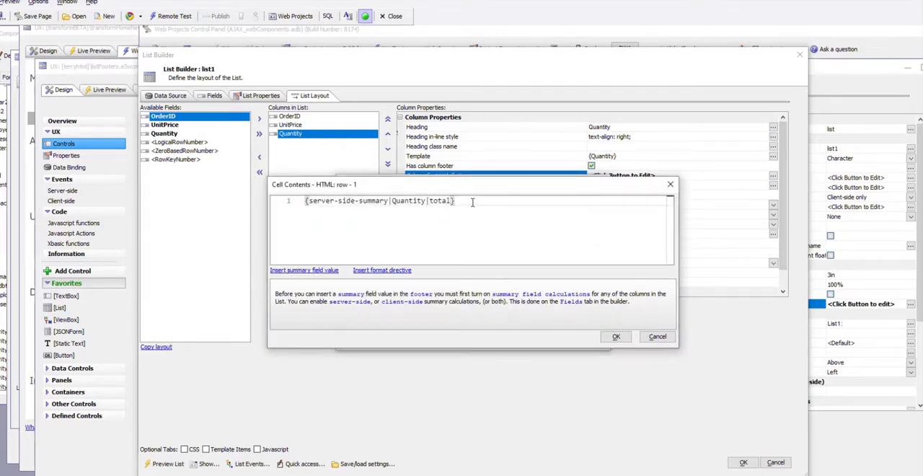
{"action": "type", "text": "Tot"}
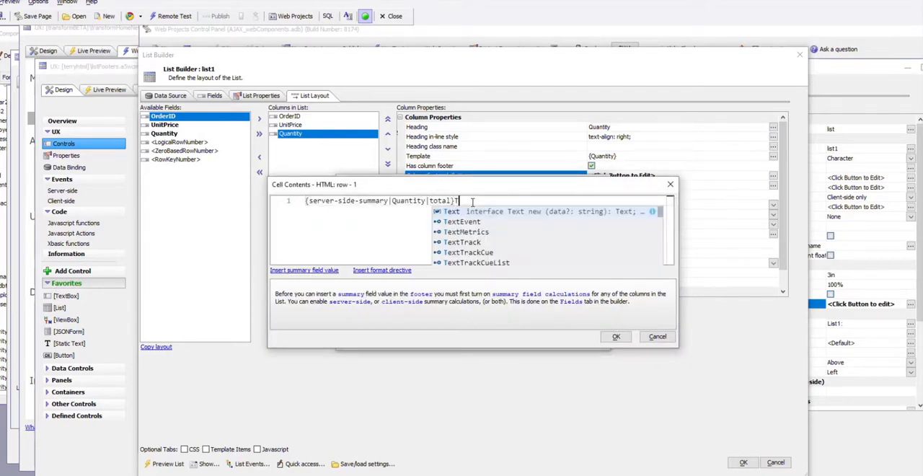
{"action": "key", "text": "BackSpace"}
{"action": "key", "text": "BackSpace"}
{"action": "key", "text": "BackSpace"}
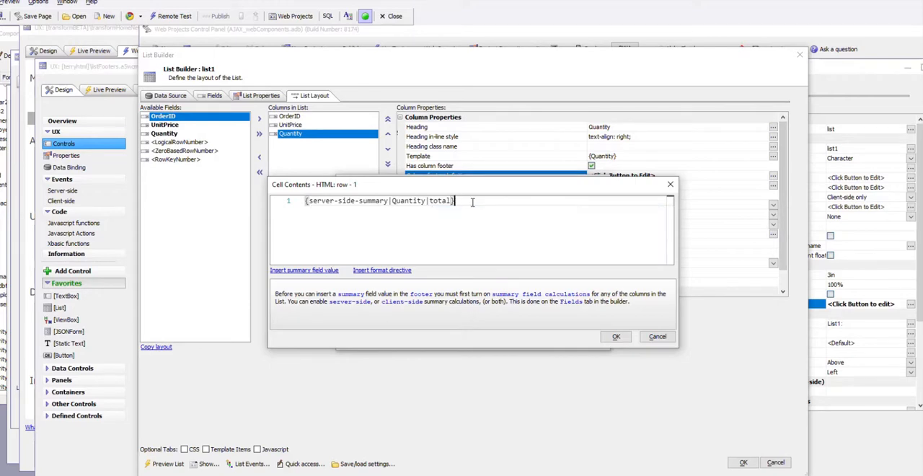
- Add the label "Total for Quantity: " in front of the server-side total placeholder in the footer row's HTML
{"action": "key", "text": "Home"}
{"action": "type", "text": "To"}
{"action": "type", "text": "tal for"}
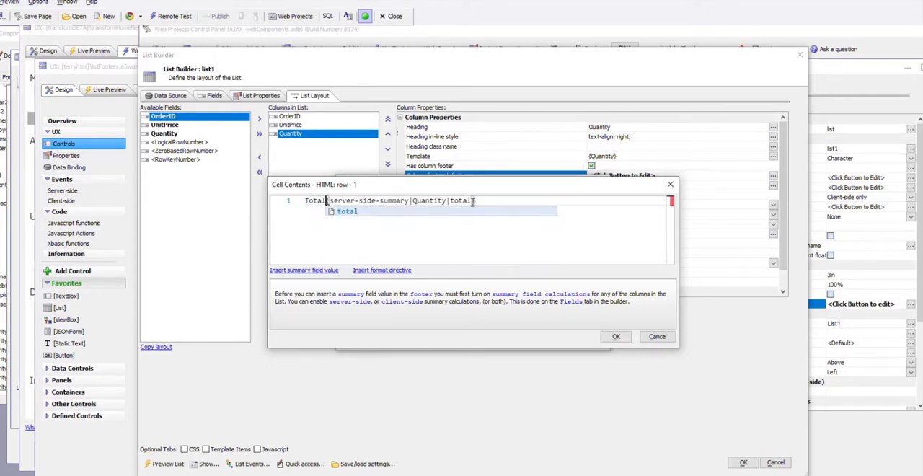
{"action": "key", "text": "Escape"}
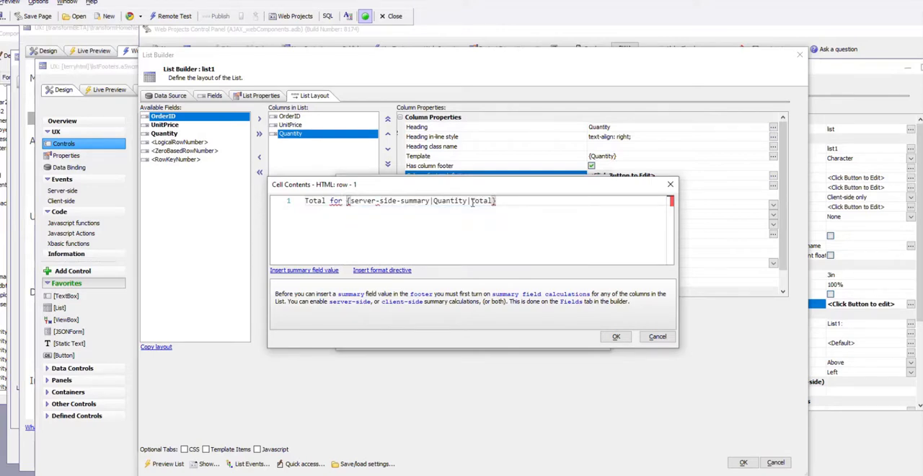
{"action": "type", "text": "Qua"}
{"action": "type", "text": "ntity:"}
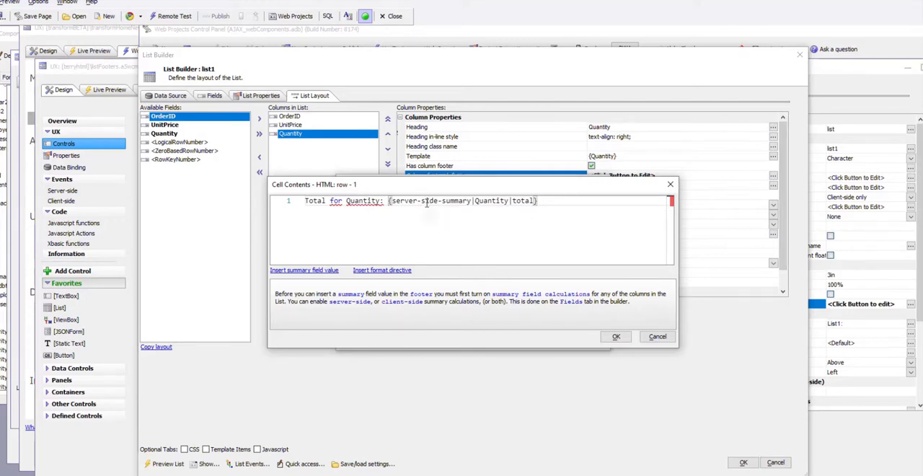
- Add the number format directive "# ##0,00" to the Quantity total in the fixed footer's HTML and accept the list definition
{"action": "left_click", "coordinate": [375, 270]}
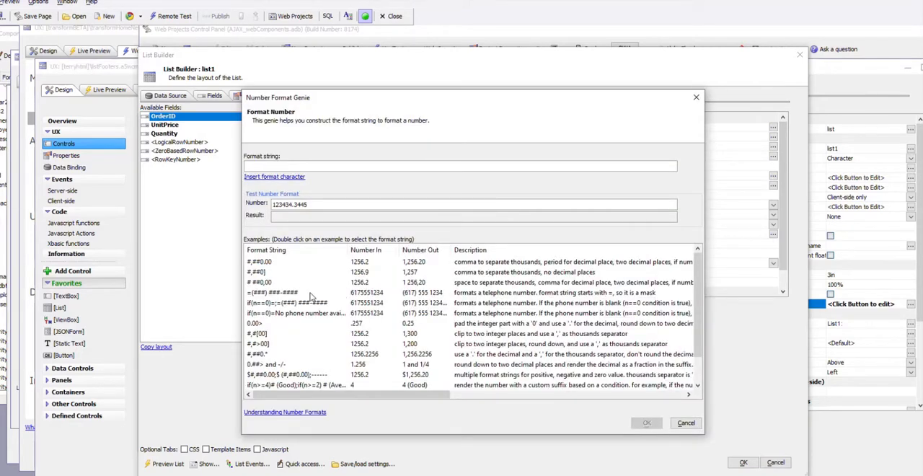
{"action": "double_click", "coordinate": [261, 283]}
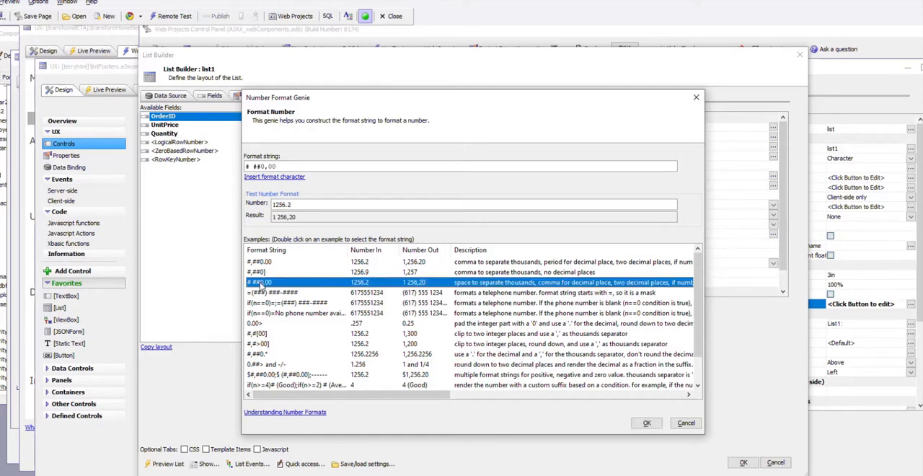
{"action": "left_click", "coordinate": [641, 422]}
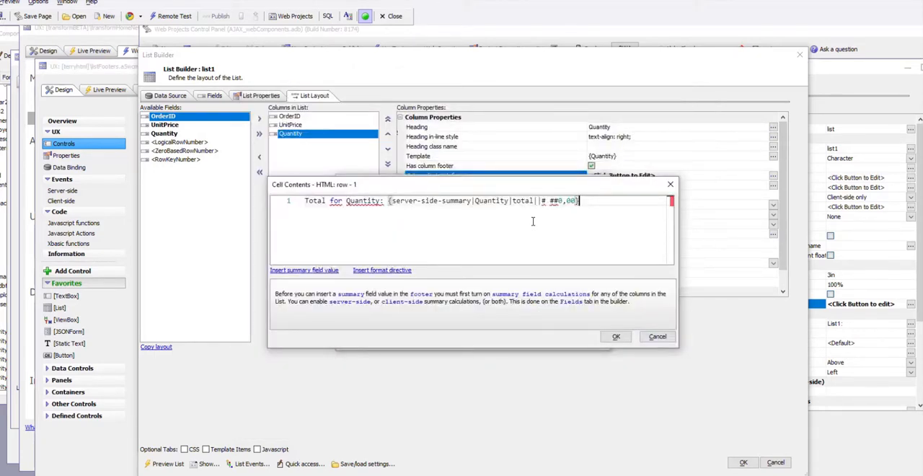
{"action": "left_click", "coordinate": [616, 337]}
{"action": "left_click", "coordinate": [552, 340]}
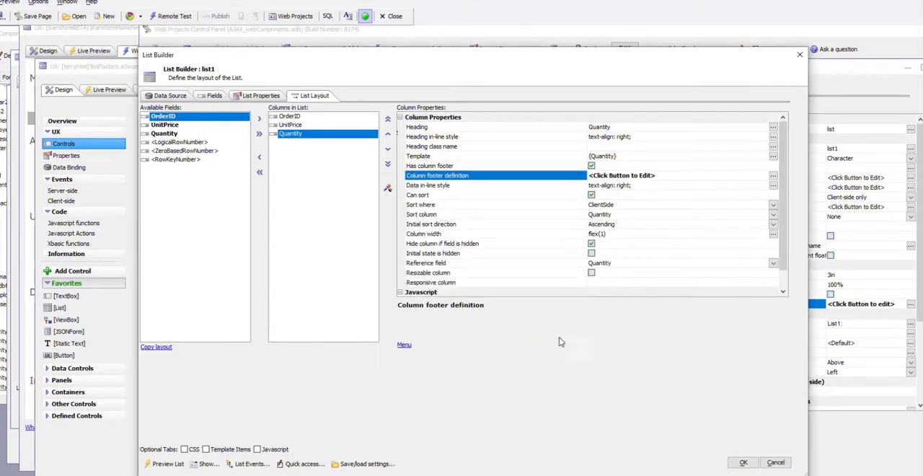
{"action": "left_click", "coordinate": [743, 462]}
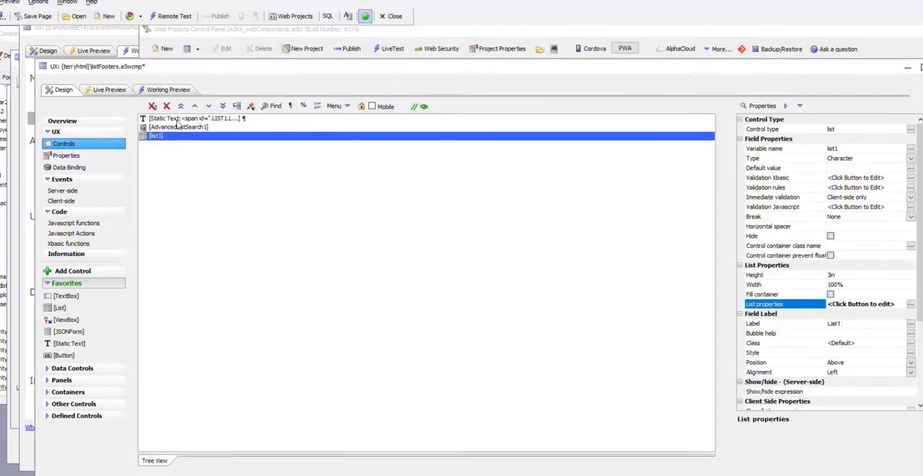
- Run the working preview to check the formatted Quantity total in the fixed footer, then return to the design
{"action": "left_click", "coordinate": [168, 90]}
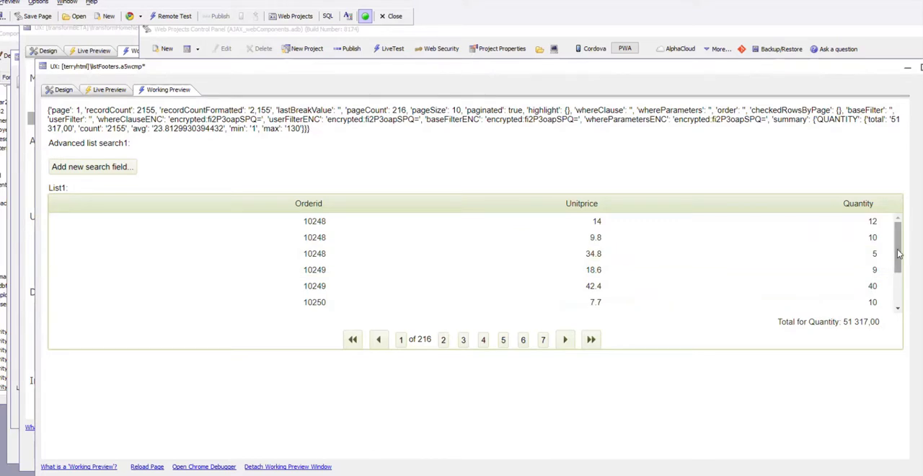
{"action": "mouse_move", "coordinate": [899, 256]}
{"action": "left_mouse_down"}
{"action": "mouse_move", "coordinate": [901, 287]}
{"action": "mouse_move", "coordinate": [901, 241]}
{"action": "mouse_move", "coordinate": [902, 292]}
{"action": "mouse_move", "coordinate": [901, 248]}
{"action": "left_mouse_up"}
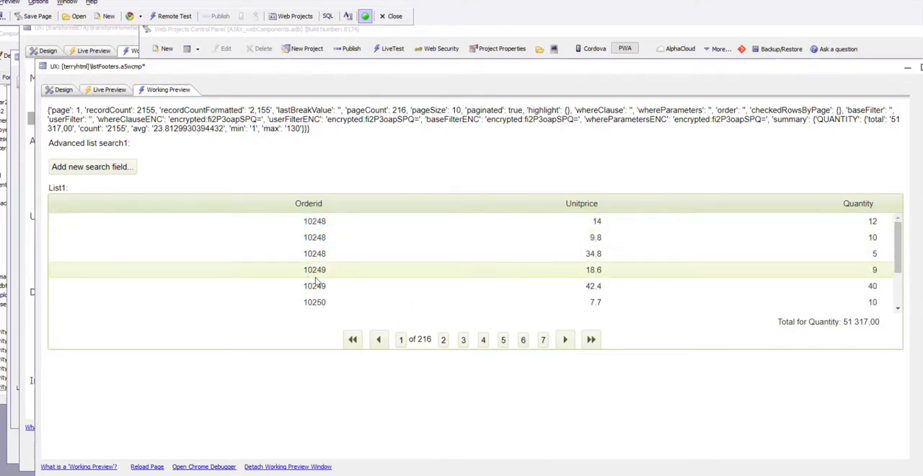
{"action": "left_click", "coordinate": [60, 91]}
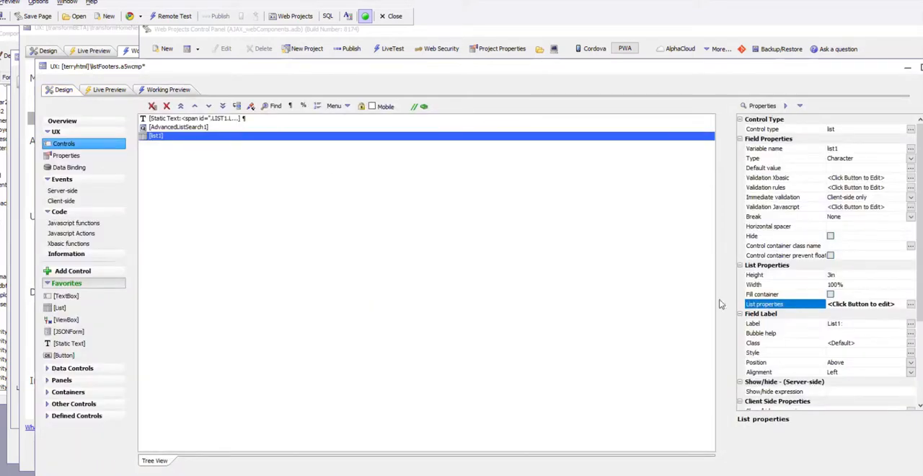
- Cut all the HTML out of row 1 of the Quantity column's fixed footer in list1
{"action": "double_click", "coordinate": [759, 306]}
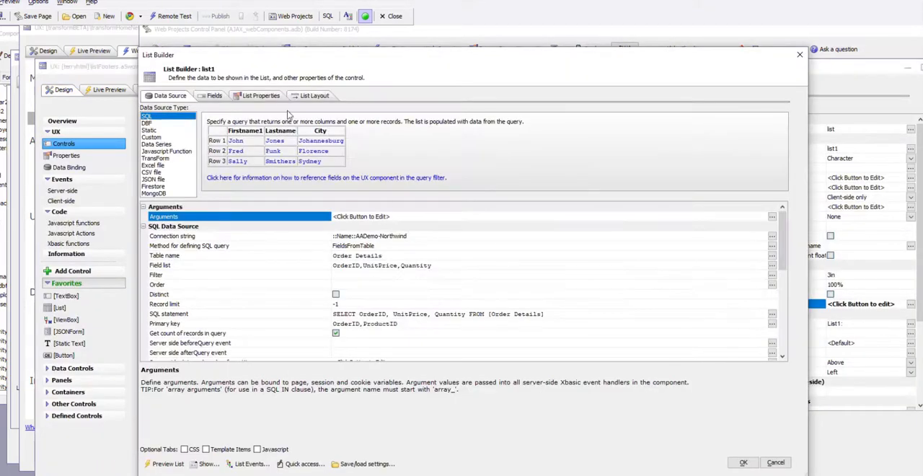
{"action": "left_click", "coordinate": [310, 95]}
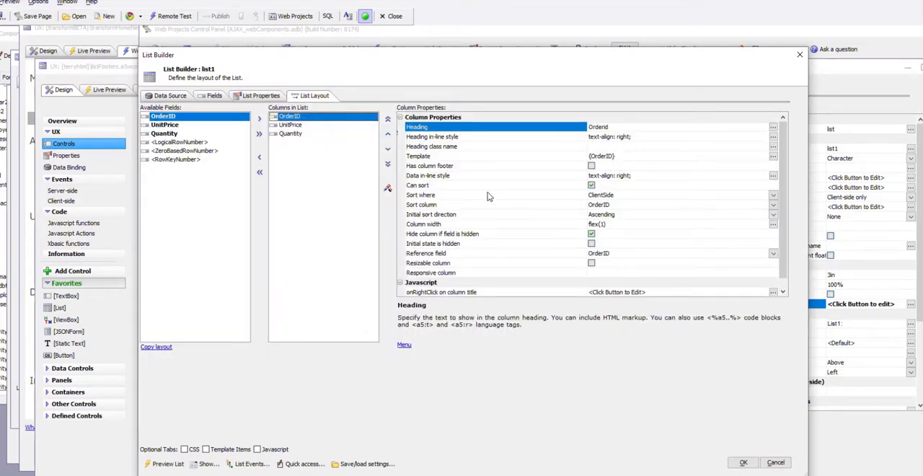
{"action": "left_click", "coordinate": [282, 134]}
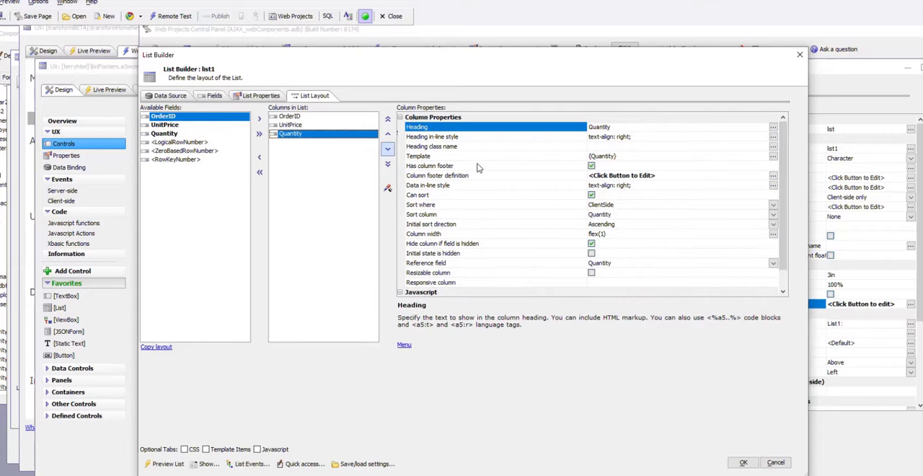
{"action": "double_click", "coordinate": [528, 178]}
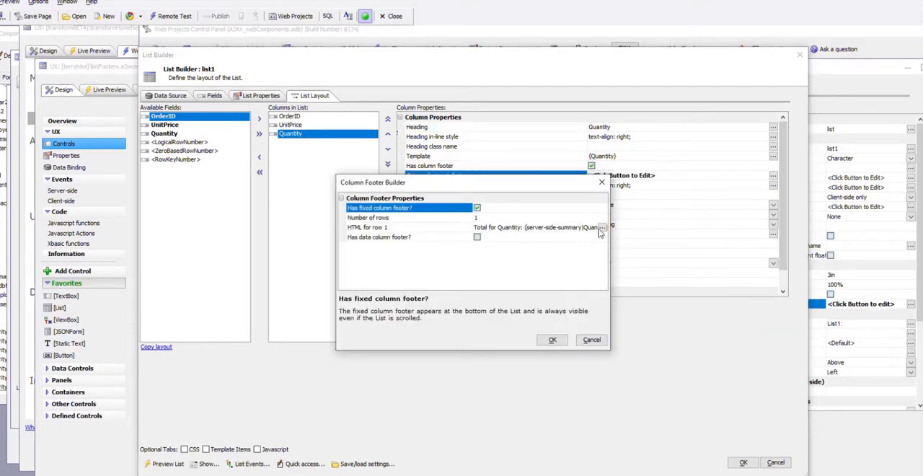
{"action": "left_click", "coordinate": [601, 228]}
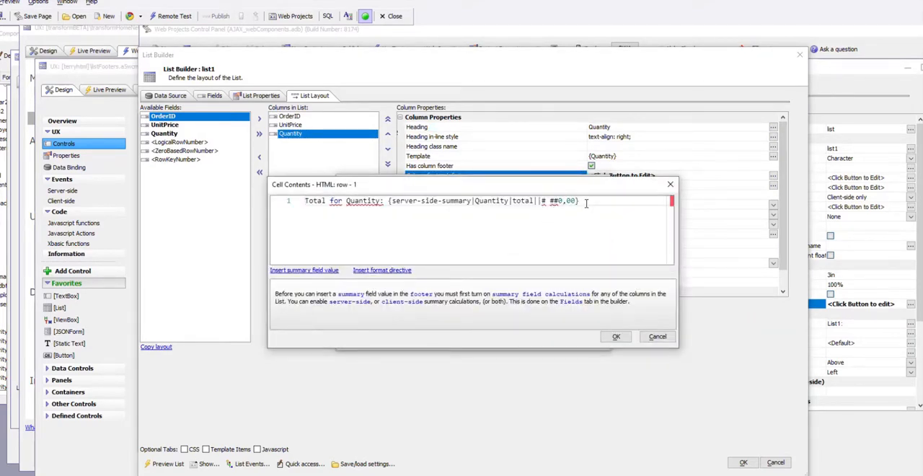
{"action": "left_click_drag", "start_coordinate": [585, 204], "coordinate": [253, 204]}
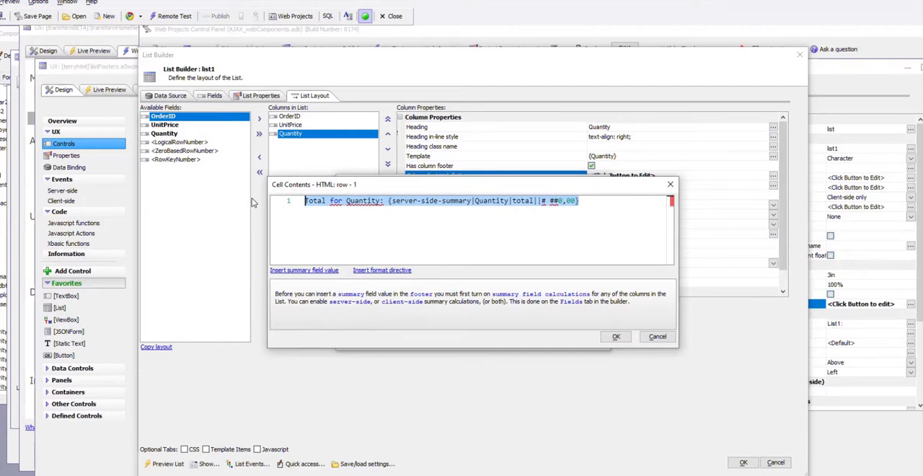
{"action": "key", "text": "Delete"}
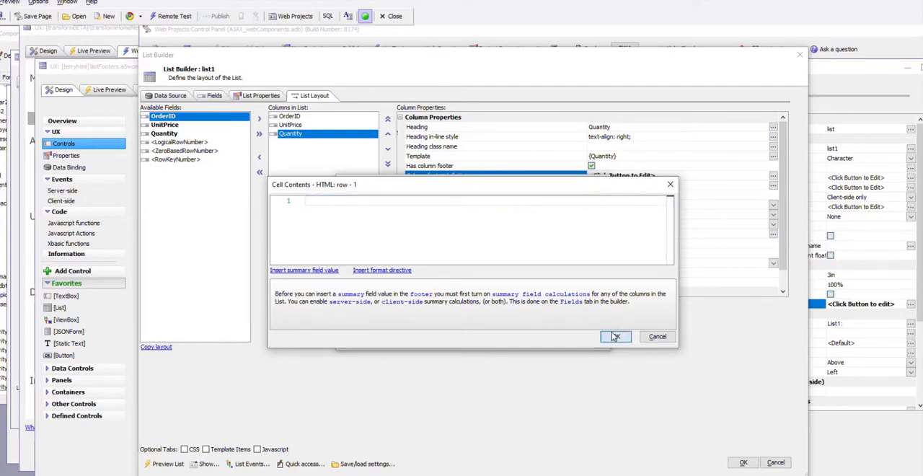
{"action": "left_click", "coordinate": [614, 336]}
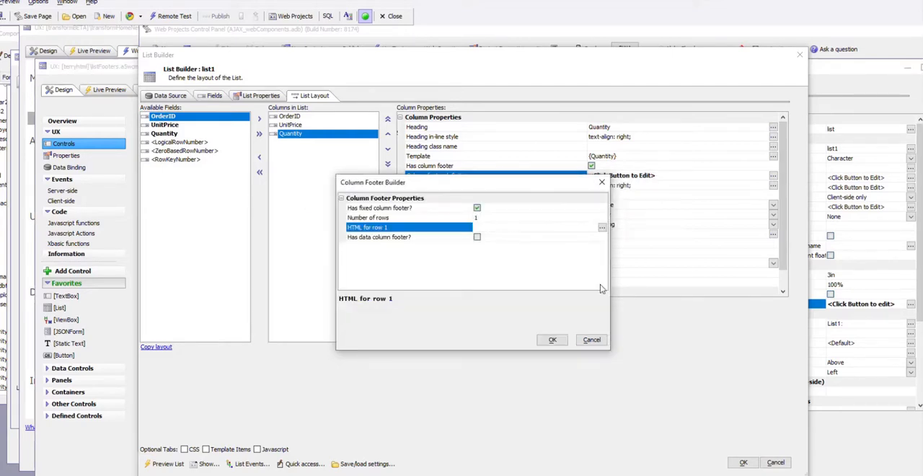
- Replace the Quantity column's fixed footer with a data column footer, pasting the cut total text as its template, and accept the list definition
{"action": "left_click", "coordinate": [476, 208]}
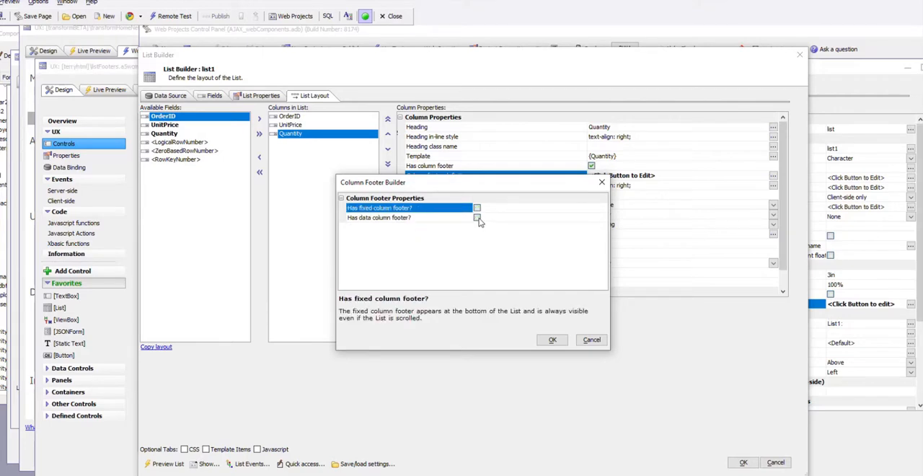
{"action": "left_click", "coordinate": [476, 218]}
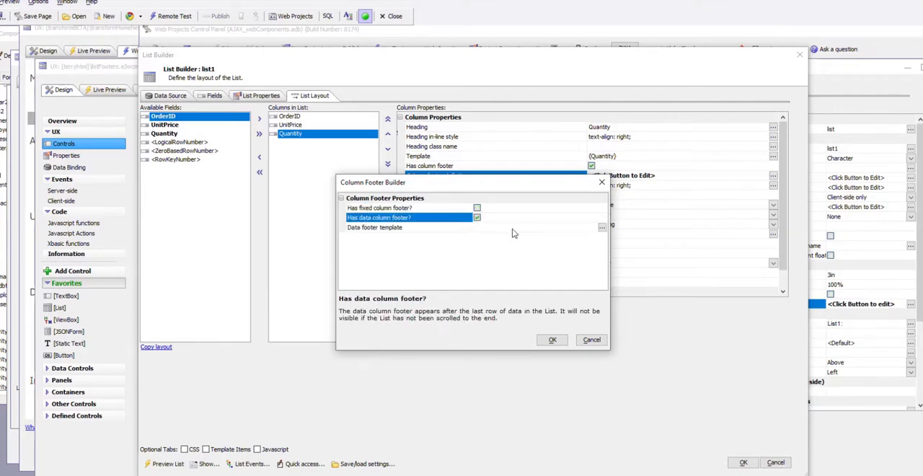
{"action": "left_click", "coordinate": [503, 228]}
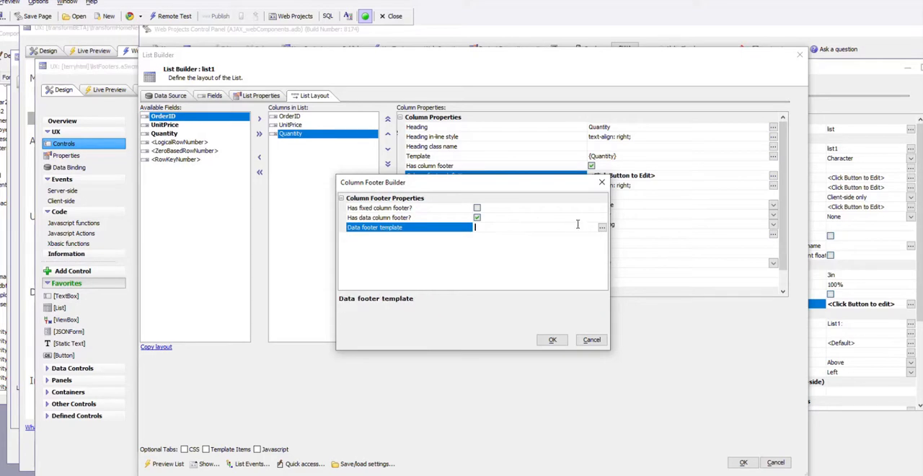
{"action": "key", "text": "ctrl+v"}
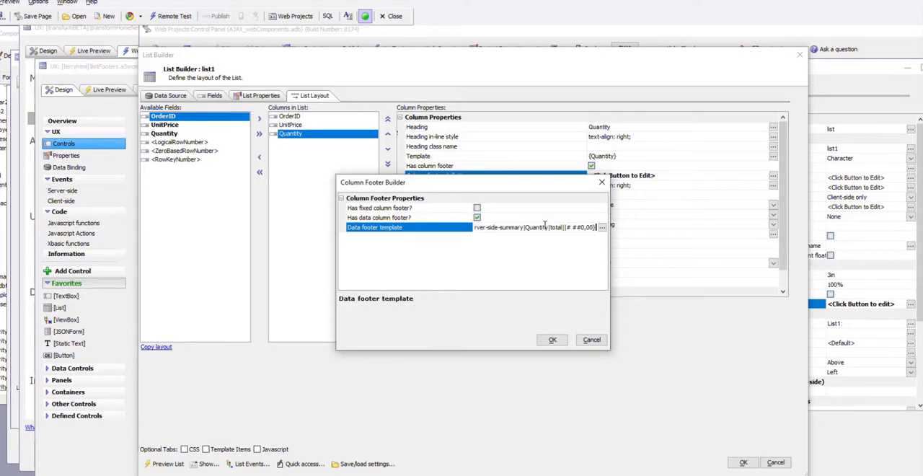
{"action": "left_click", "coordinate": [552, 339]}
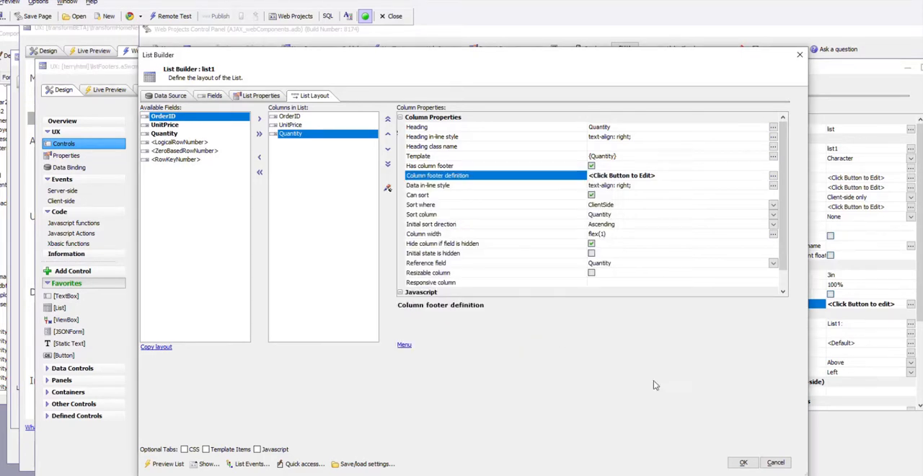
{"action": "left_click", "coordinate": [740, 462]}
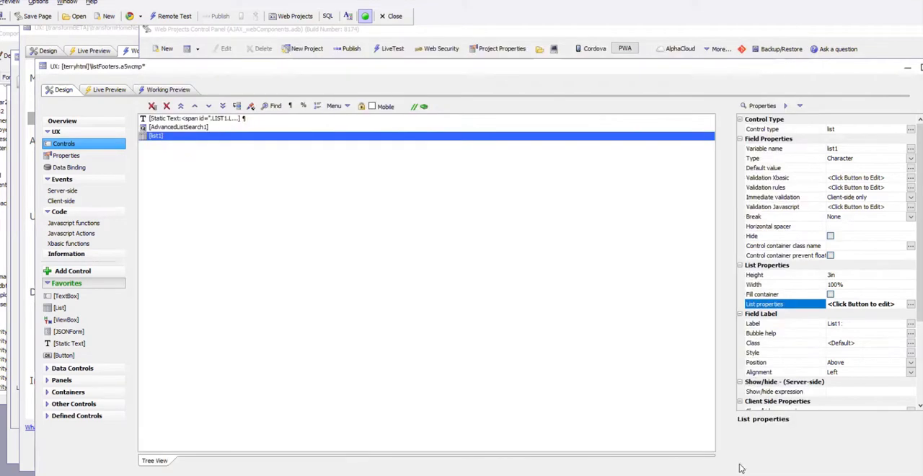
- Run the working preview and check the data column footer after the list's last row, then return to the design
{"action": "left_click", "coordinate": [173, 90]}
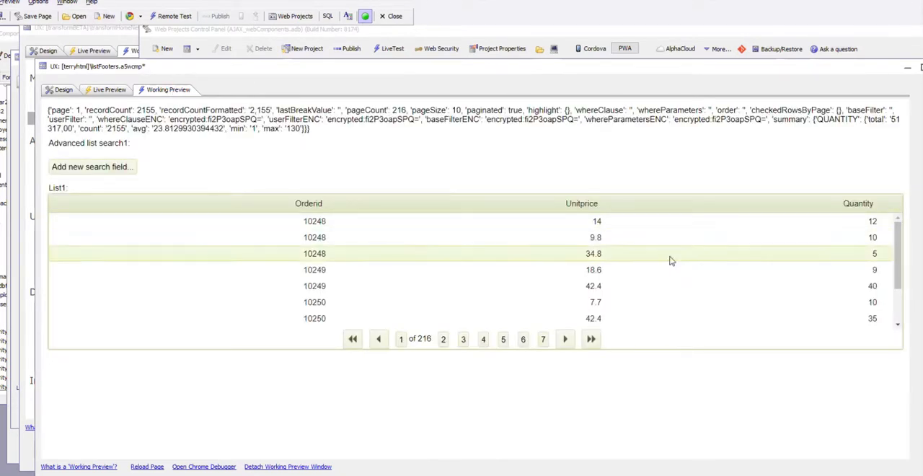
{"action": "left_click_drag", "start_coordinate": [899, 268], "coordinate": [905, 297]}
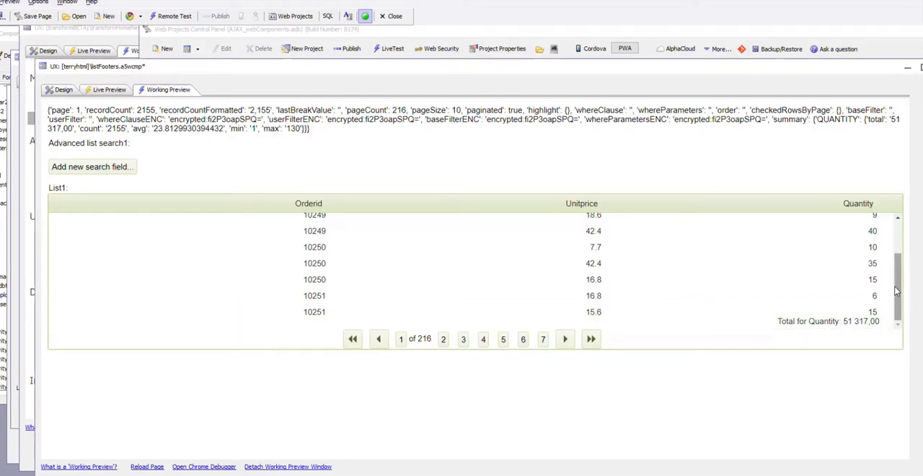
{"action": "left_click_drag", "start_coordinate": [896, 303], "coordinate": [890, 320]}
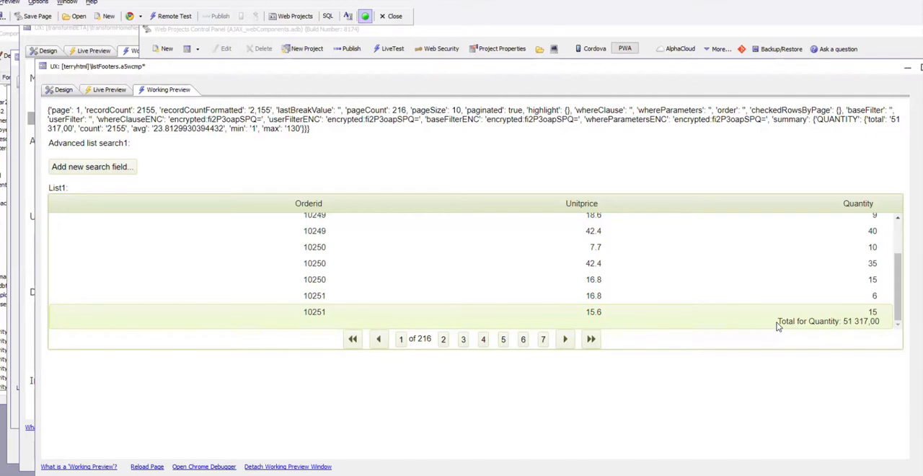
{"action": "left_click", "coordinate": [62, 90]}
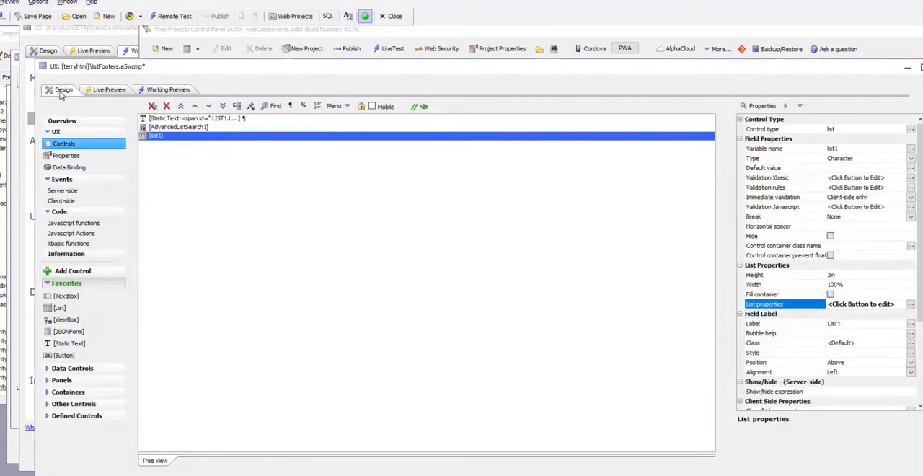
- Filter list1's events by "summ" and examine the descriptions of the afterServerSideSummaryCompute and afterClientSideSummaryCompute events
{"action": "double_click", "coordinate": [170, 137]}
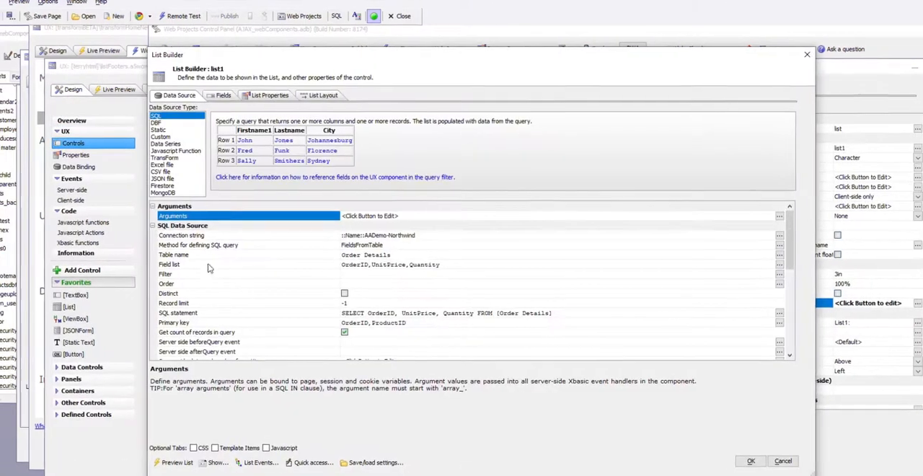
{"action": "left_click", "coordinate": [260, 462]}
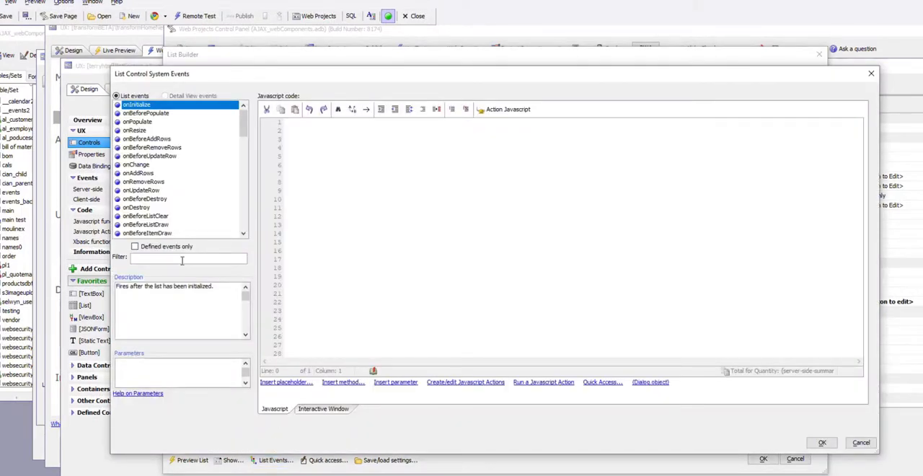
{"action": "type", "text": "summ"}
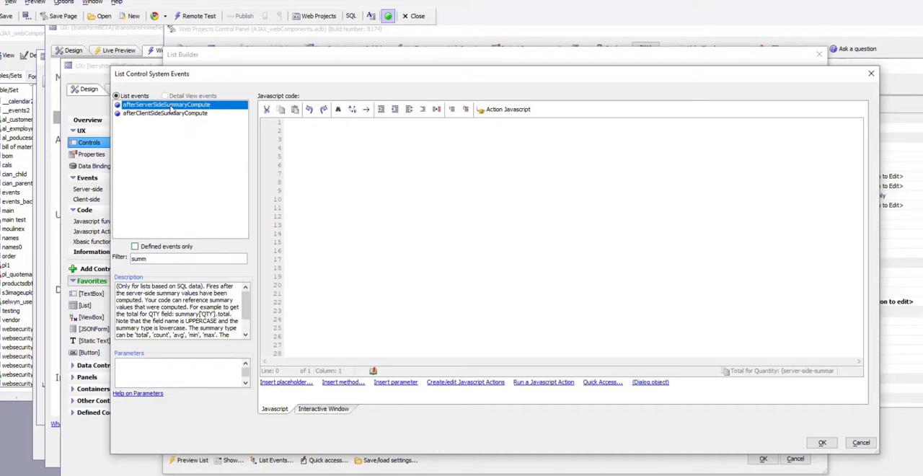
{"action": "left_click", "coordinate": [153, 115]}
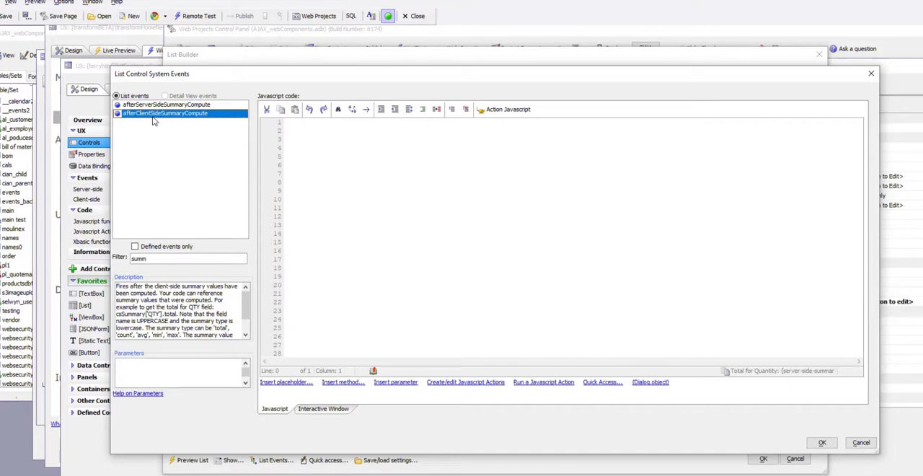
{"action": "left_click", "coordinate": [191, 106]}
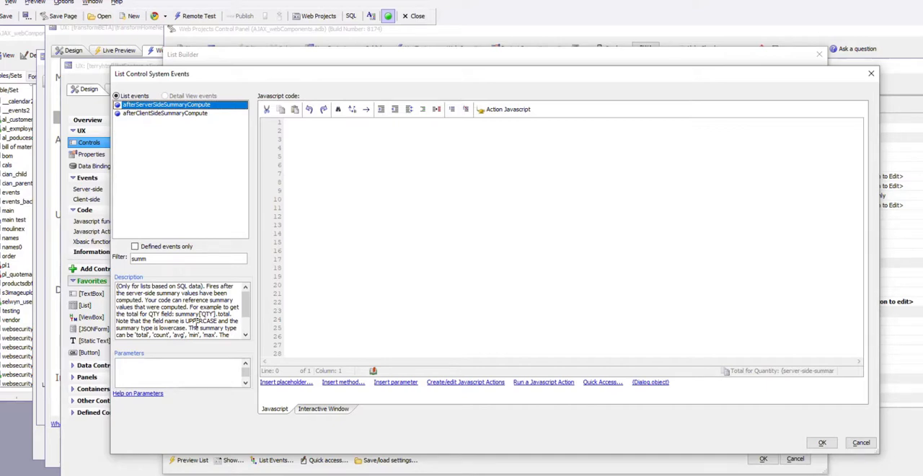
{"action": "left_click", "coordinate": [820, 444]}
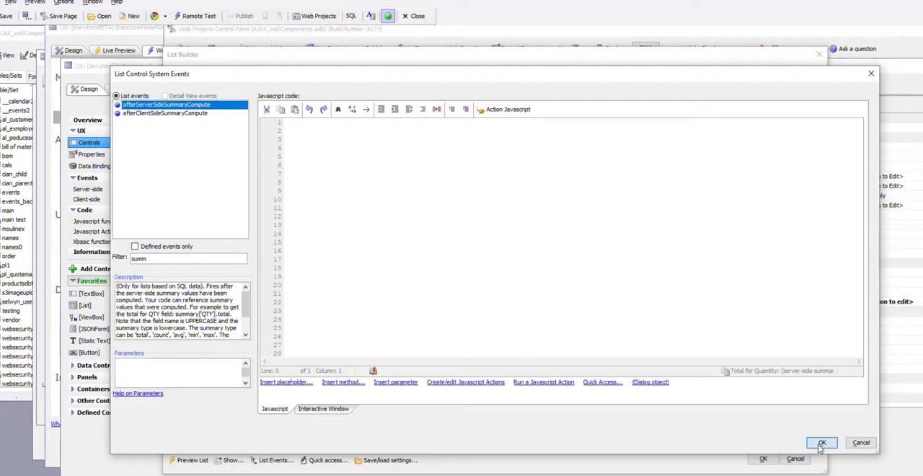